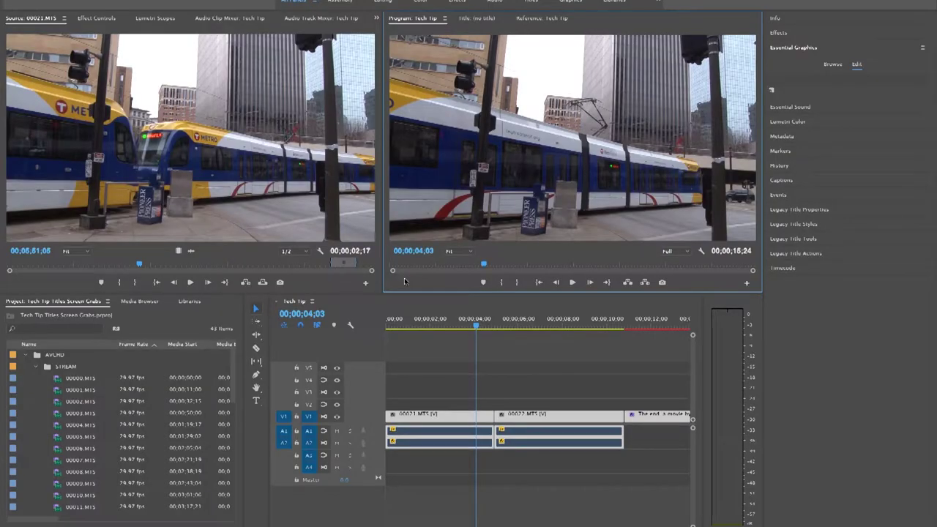
# - Deselect all clips and bring the playhead back to 00;00;00;00
pyautogui.click(408, 357)
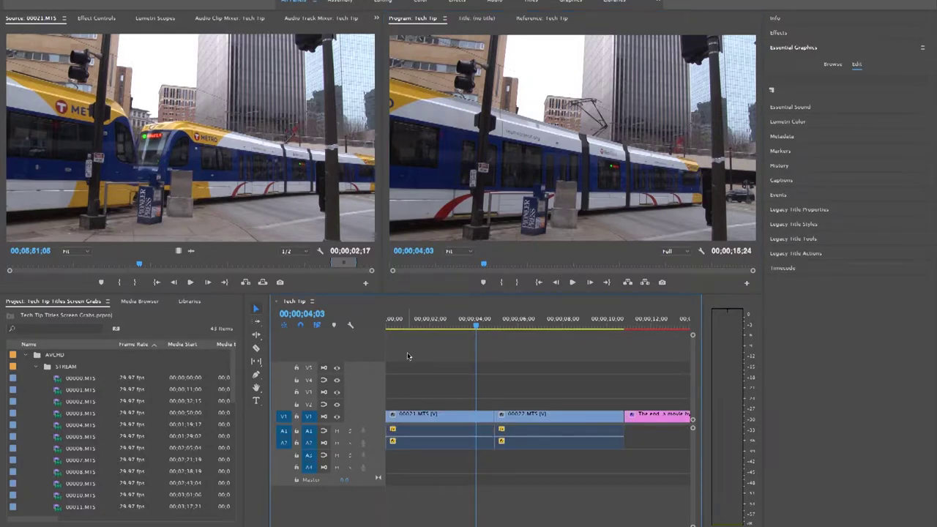
pyautogui.moveTo(475, 326); pyautogui.dragTo(374, 329)
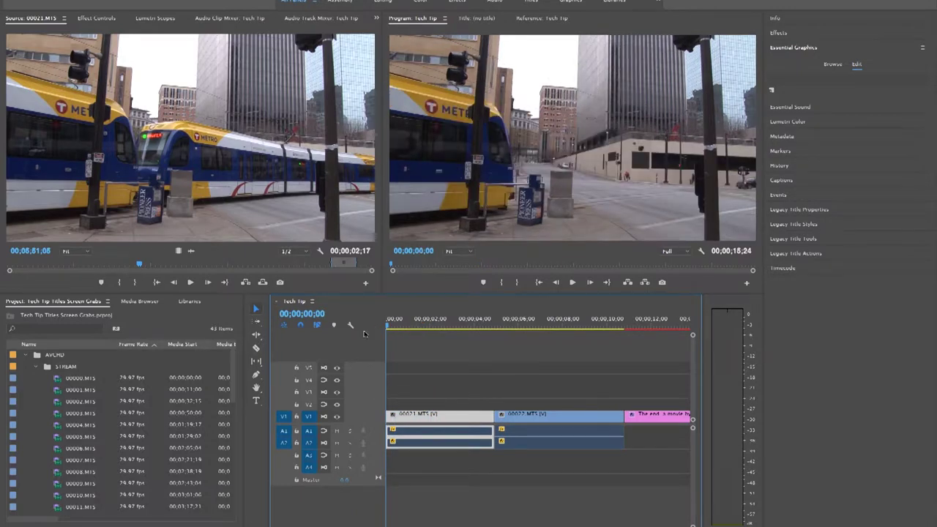
# - Use Track Select Forward to push all Tech Tip clips 00;00;01;01 later
pyautogui.click(256, 320)
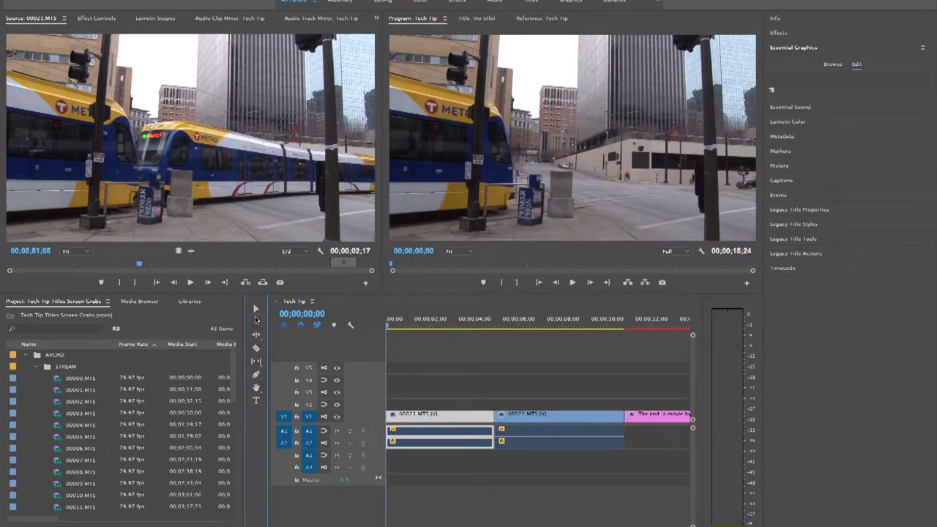
pyautogui.click(394, 415)
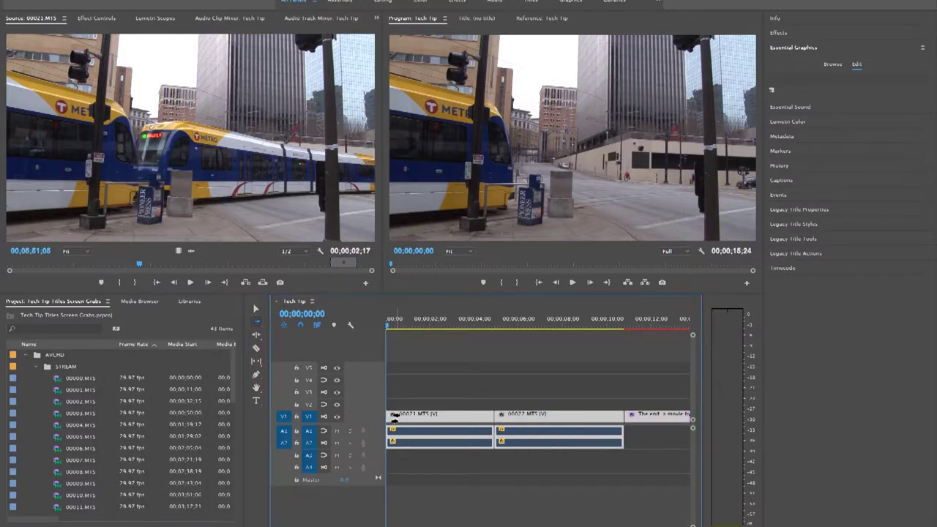
pyautogui.moveTo(394, 415); pyautogui.dragTo(432, 415)
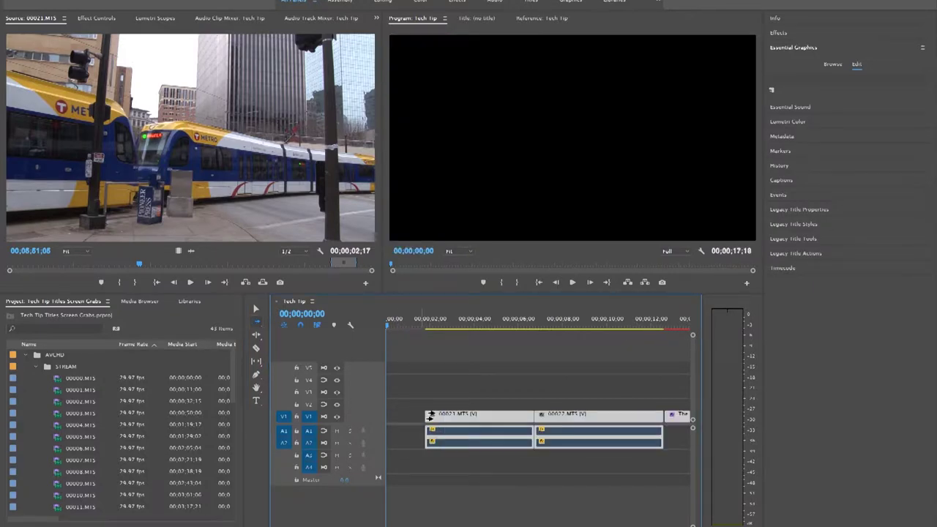
pyautogui.click(255, 309)
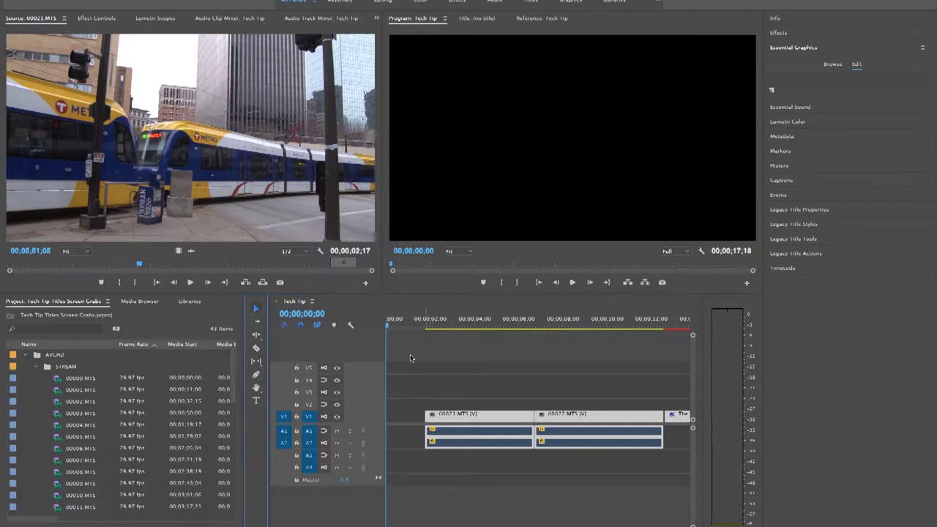
pyautogui.click(349, 343)
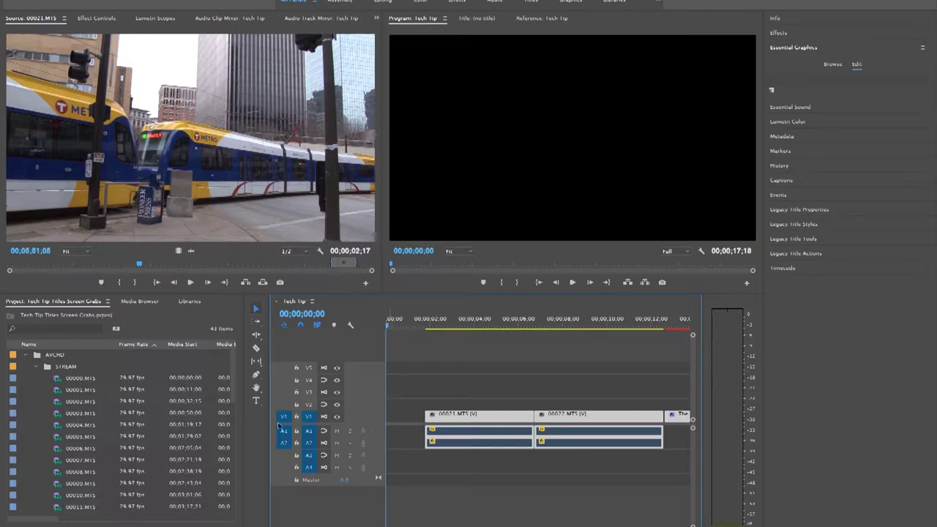
# - Draw a text box over the black opening frame and type 'My movie'
pyautogui.click(249, 438)
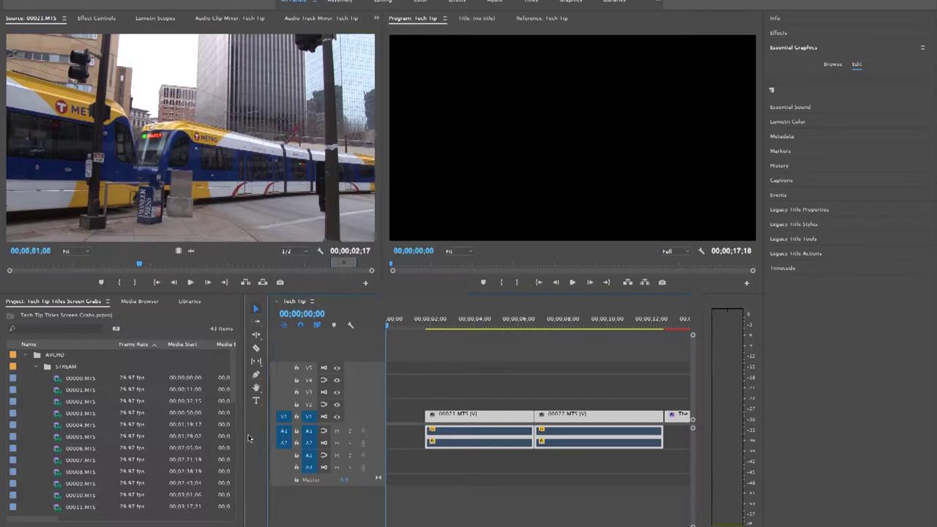
pyautogui.click(256, 401)
pyautogui.click(495, 109)
pyautogui.moveTo(495, 109); pyautogui.dragTo(659, 159)
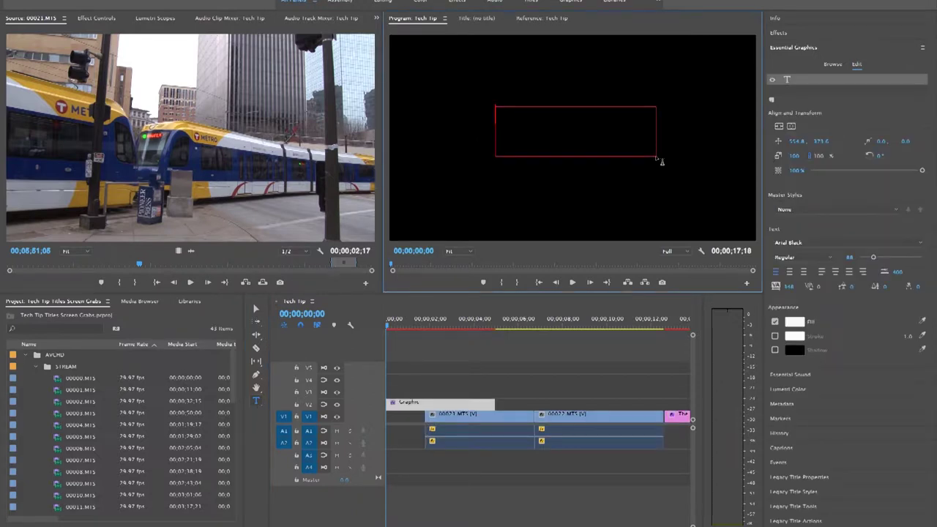
pyautogui.write('My movie')
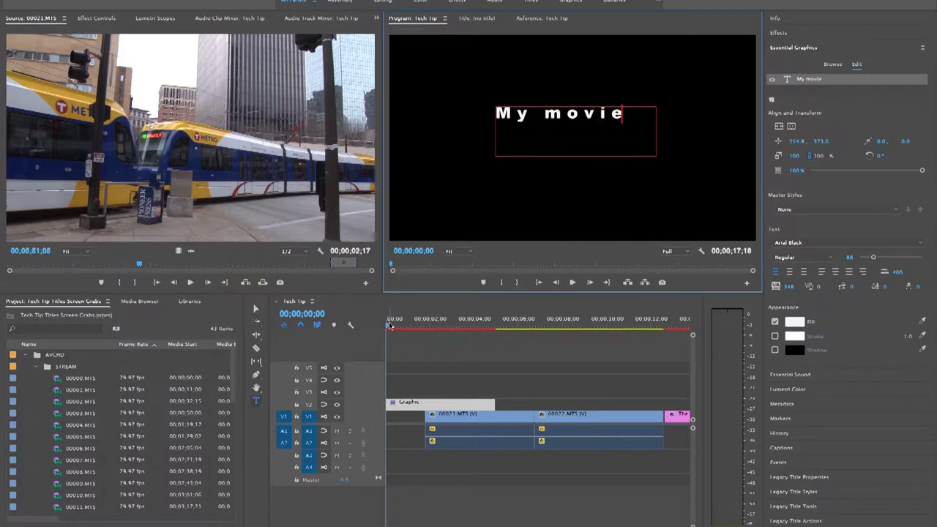
# - Trim the My movie graphic clip to end where 00021.MTS begins
pyautogui.click(255, 308)
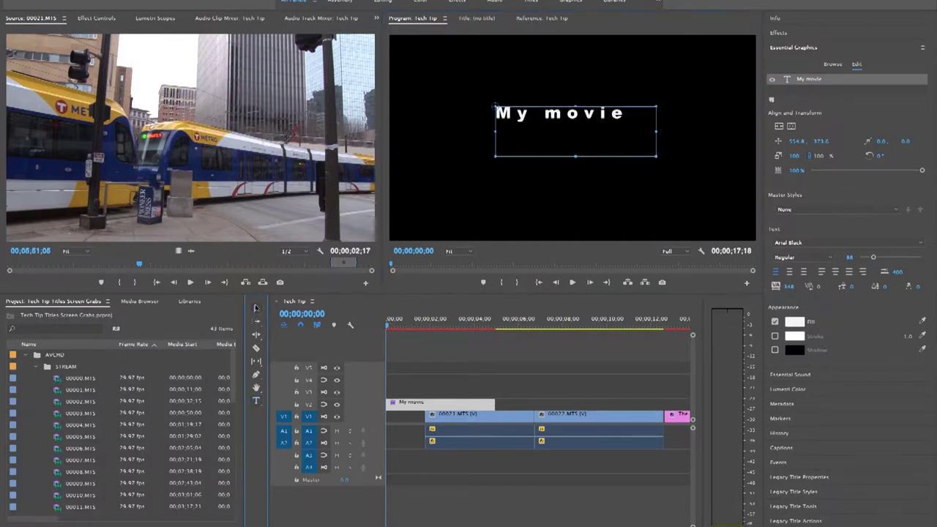
pyautogui.click(438, 406)
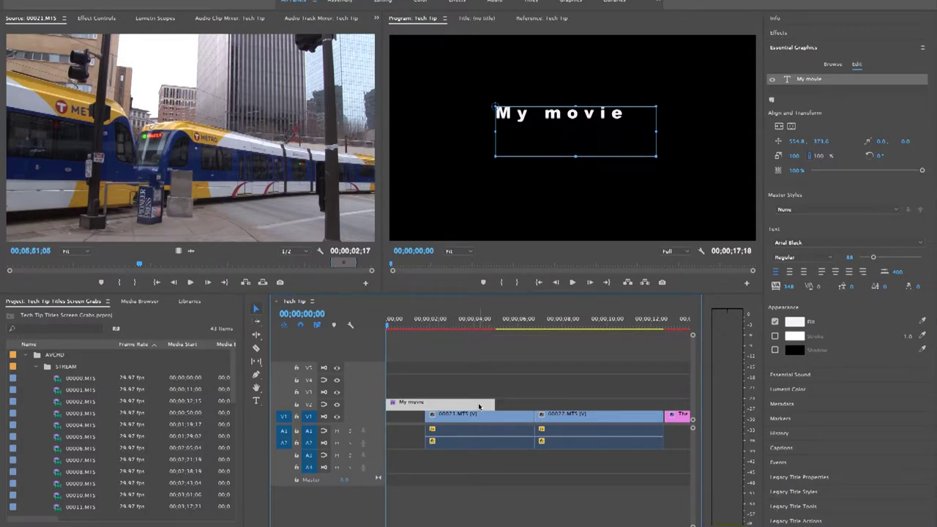
pyautogui.moveTo(479, 407); pyautogui.dragTo(425, 403)
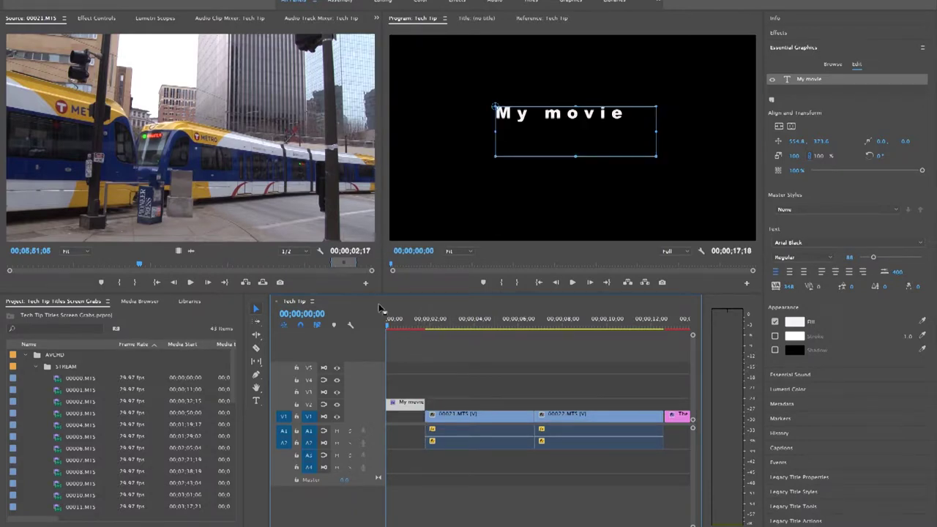
# - Show the title's Effect Controls and open the Essential Graphics panel from the Window menu
pyautogui.click(98, 19)
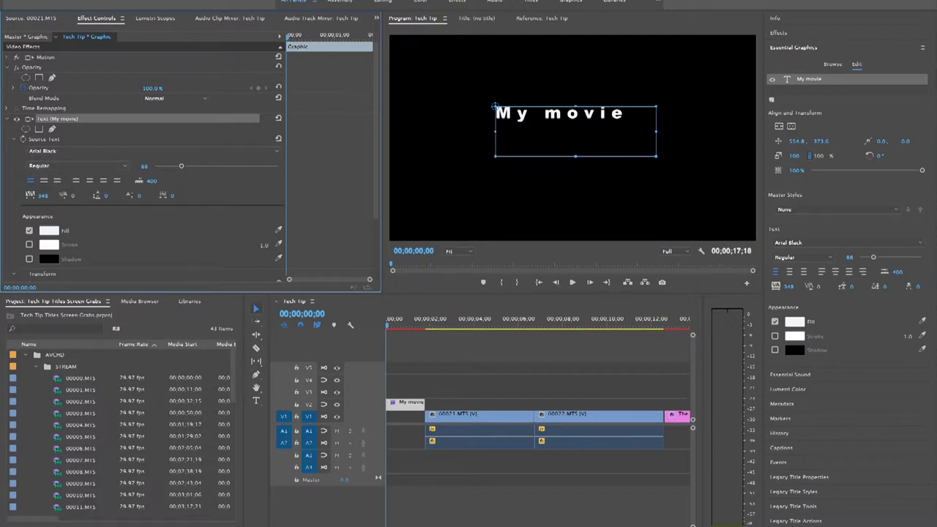
pyautogui.click(275, 2)
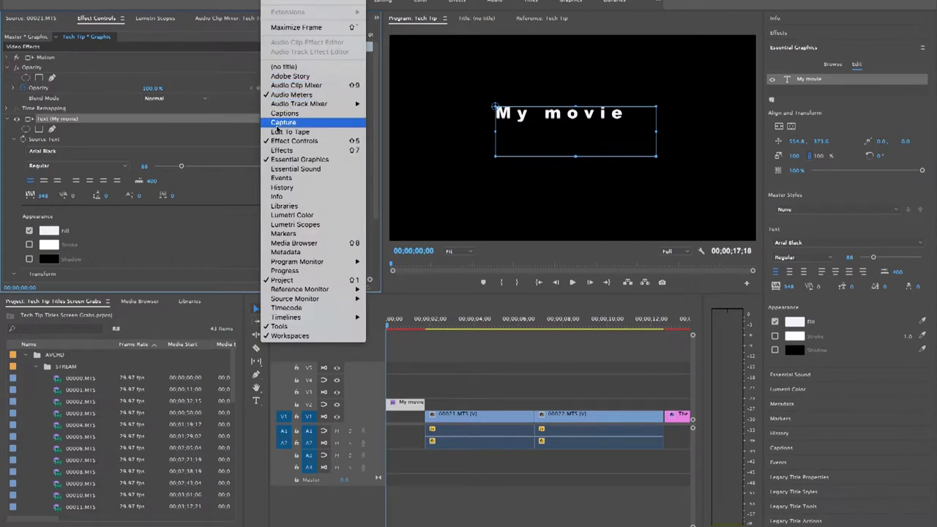
pyautogui.click(289, 160)
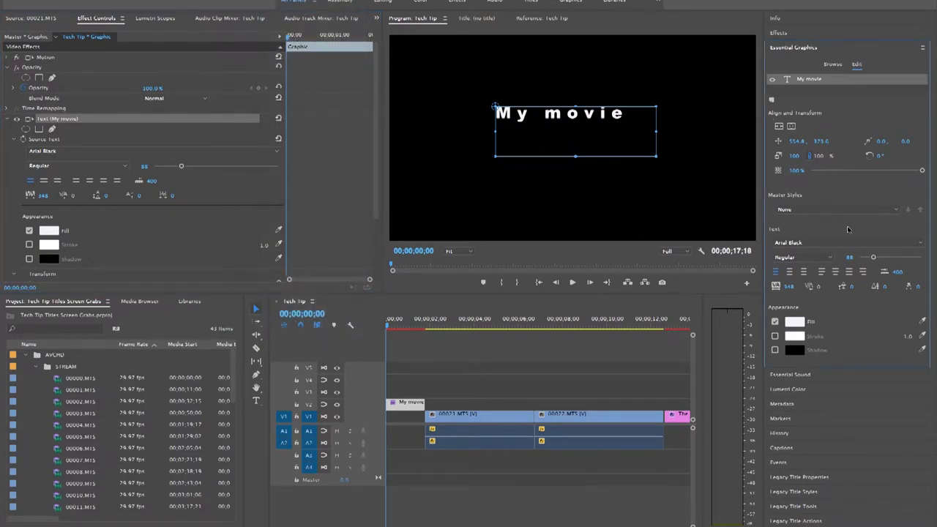
pyautogui.click(831, 65)
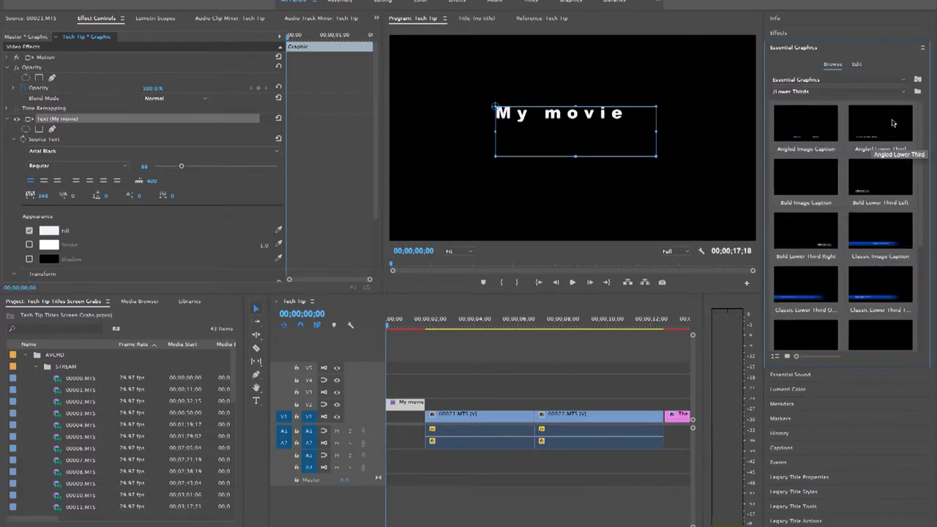
pyautogui.click(858, 65)
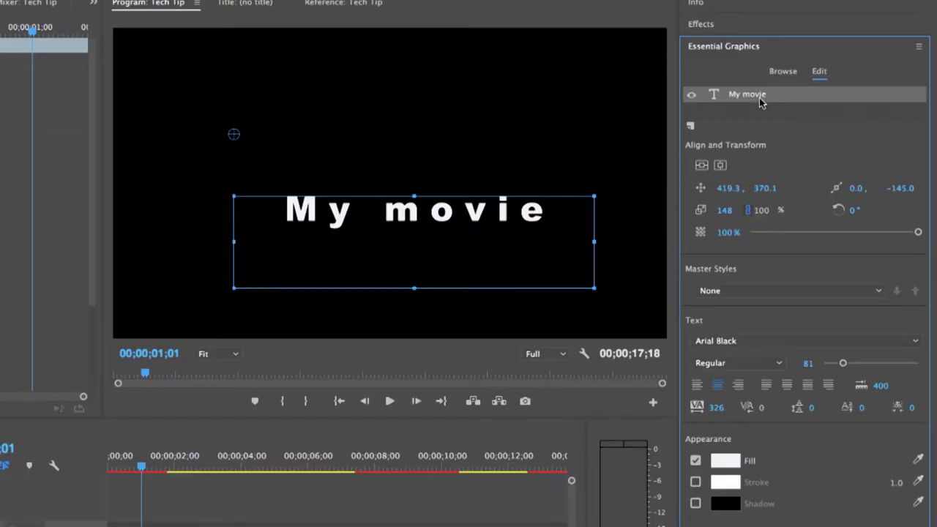
# - Centre the My movie title vertically and horizontally in the frame
pyautogui.click(720, 166)
pyautogui.click(721, 167)
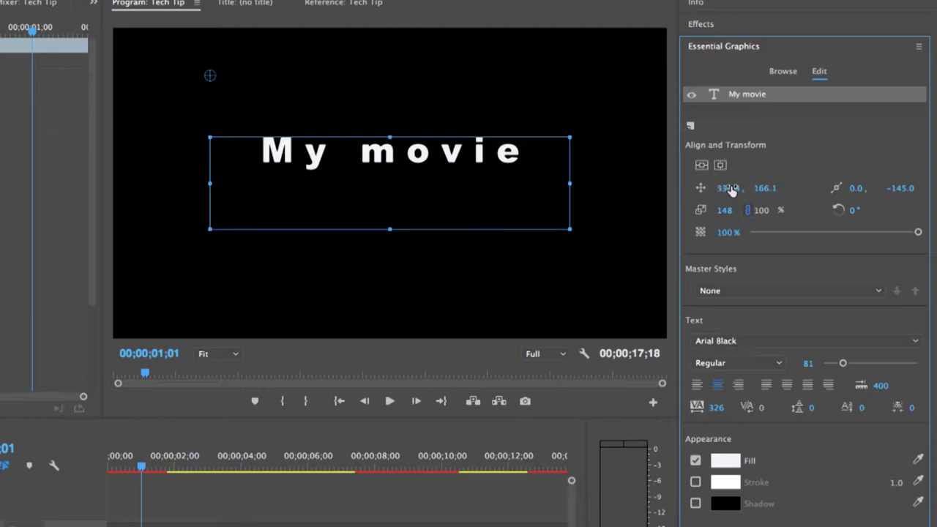
pyautogui.moveTo(762, 188); pyautogui.dragTo(765, 189)
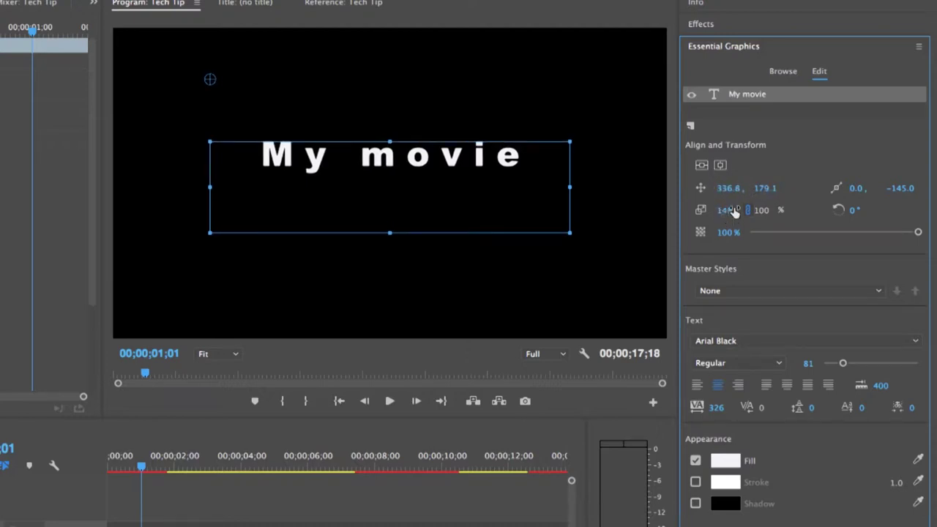
# - Scale the title to 155% width by 100% height, re-centre it, and keep opacity 100%
pyautogui.moveTo(724, 210)
pyautogui.mouseDown()
pyautogui.moveTo(739, 210)
pyautogui.moveTo(729, 210)
pyautogui.mouseUp()
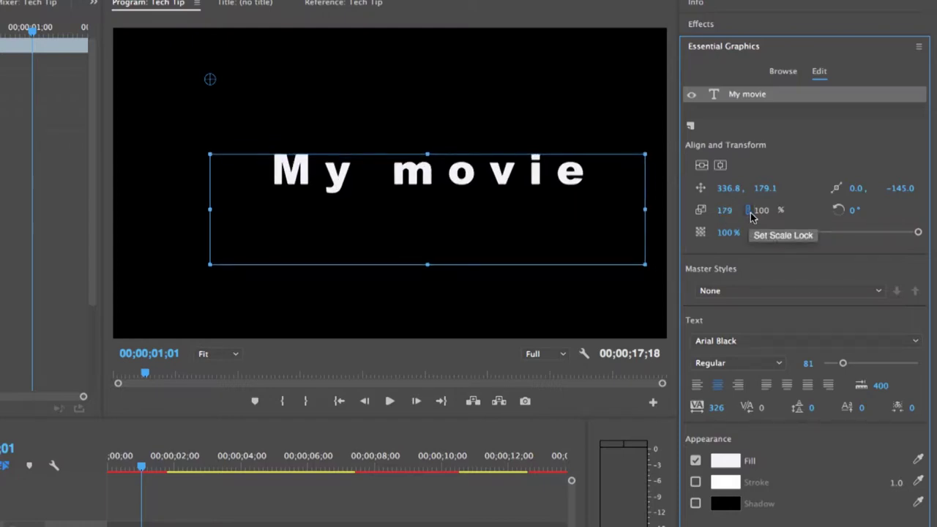
pyautogui.click(750, 213)
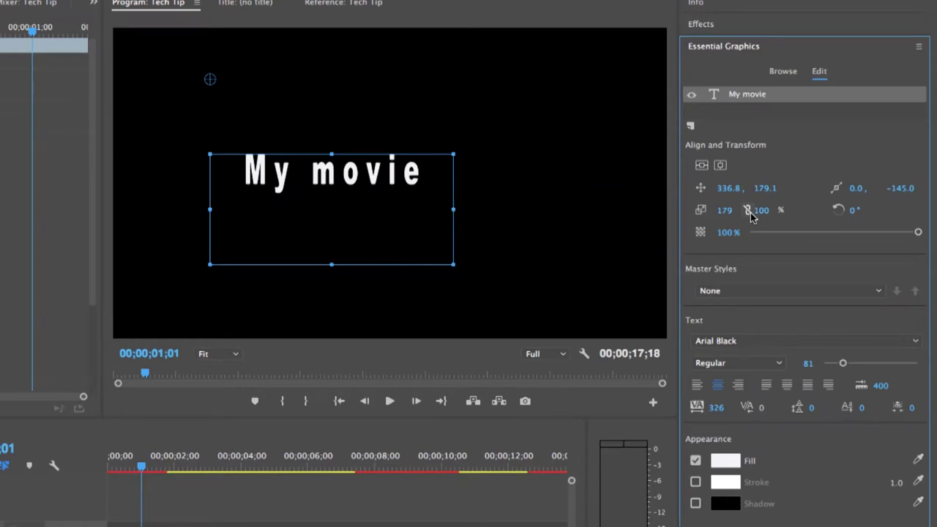
pyautogui.moveTo(725, 211); pyautogui.dragTo(719, 211)
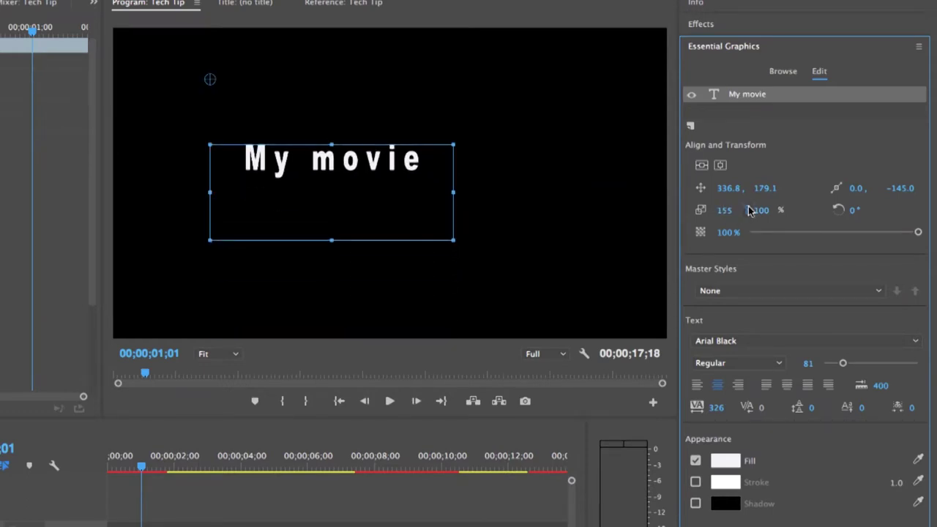
pyautogui.click(701, 165)
pyautogui.click(720, 165)
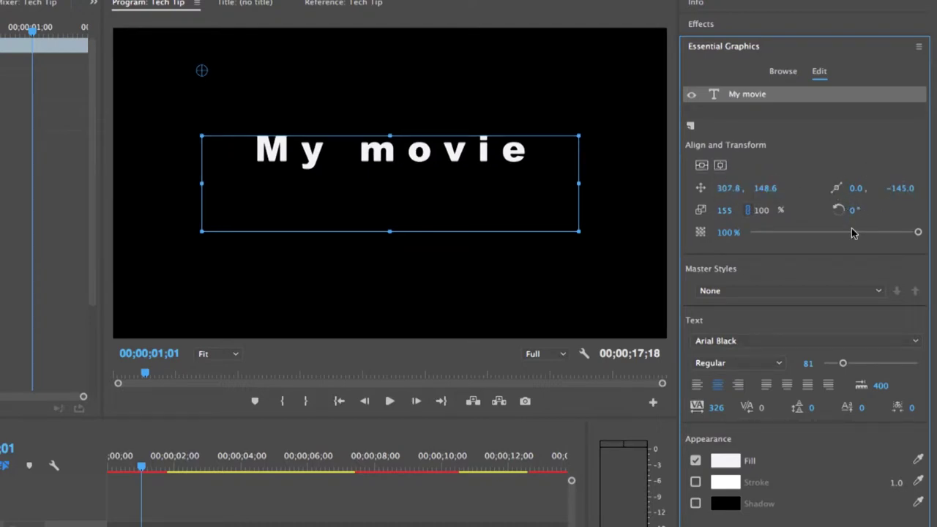
pyautogui.moveTo(853, 233); pyautogui.dragTo(917, 232)
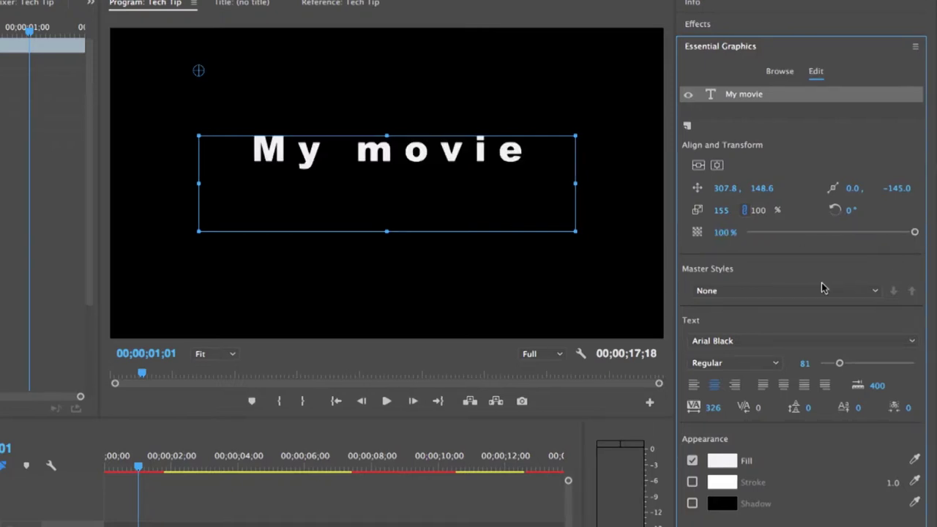
# - Keep Arial Black Regular, enlarge My movie to size 97, centre-align it, and raise tracking to 319
pyautogui.click(754, 341)
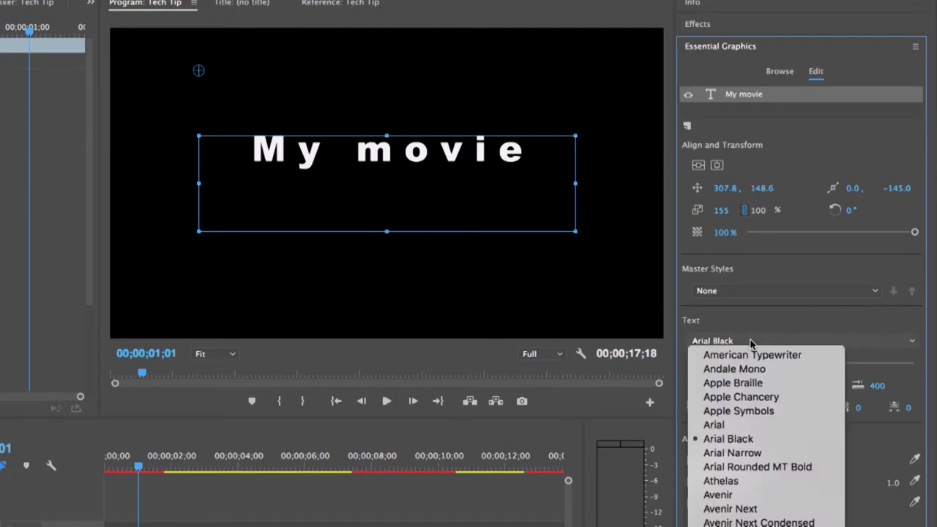
pyautogui.click(751, 342)
pyautogui.click(741, 364)
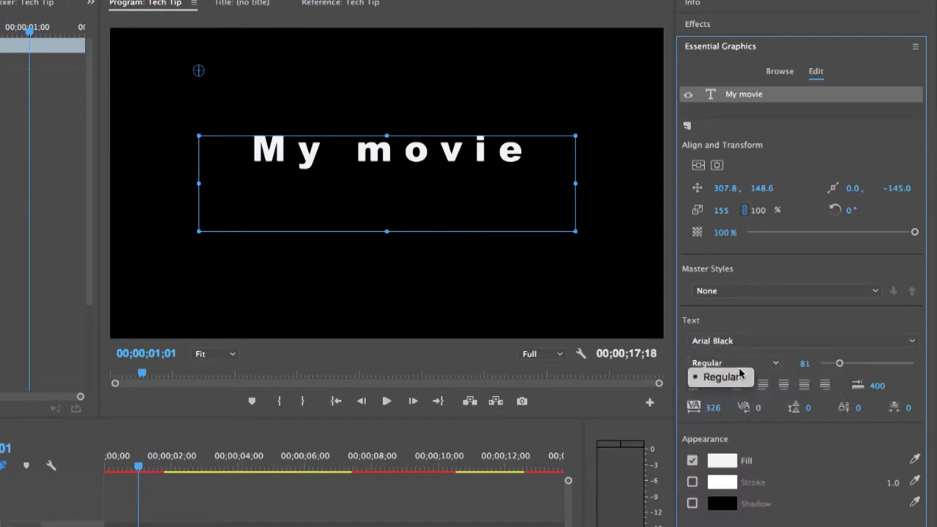
pyautogui.click(741, 371)
pyautogui.moveTo(840, 364); pyautogui.dragTo(842, 365)
pyautogui.click(694, 386)
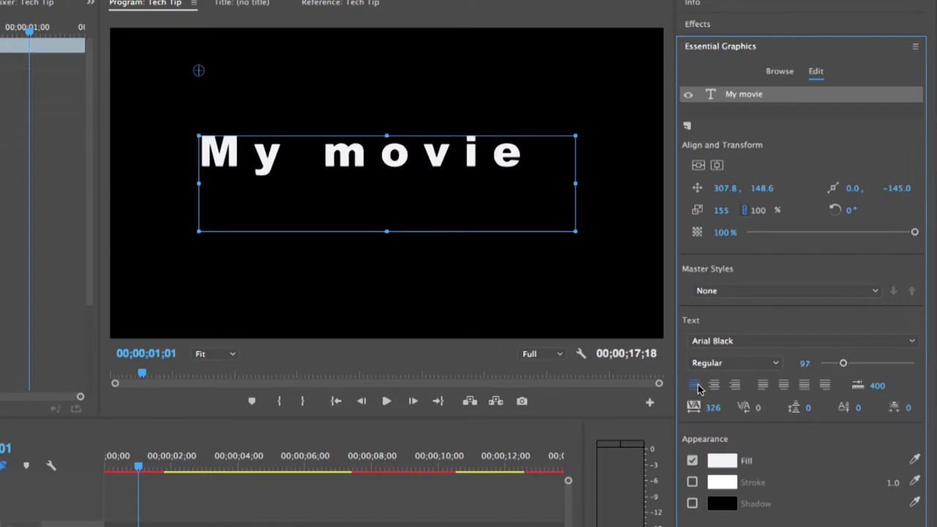
pyautogui.click(714, 386)
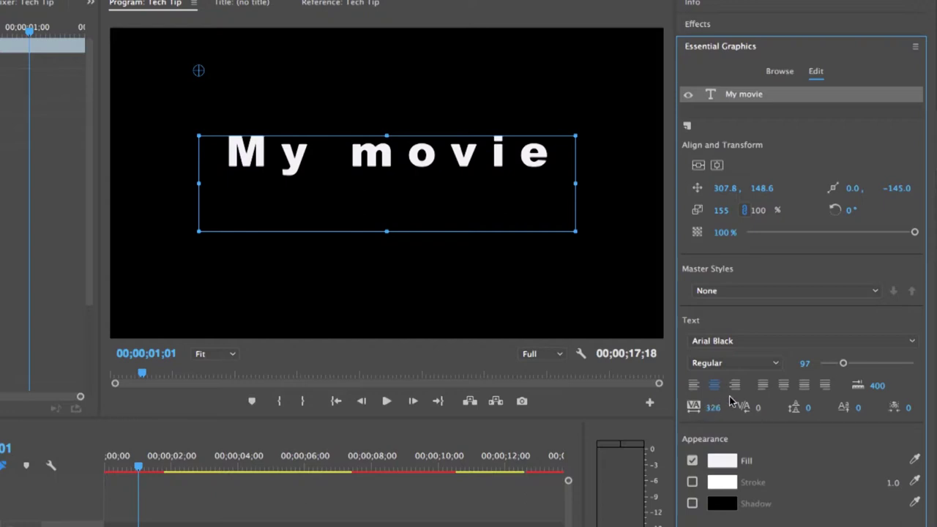
pyautogui.moveTo(716, 410); pyautogui.dragTo(712, 410)
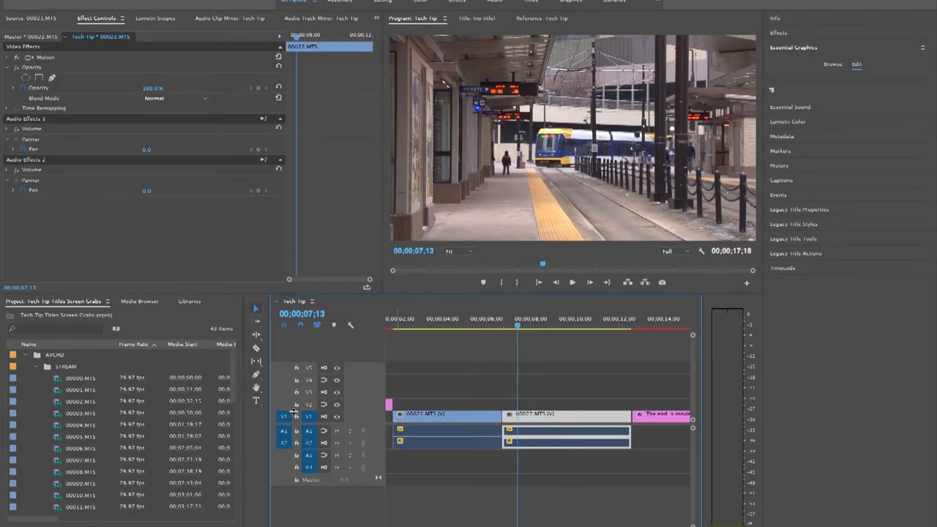
# - Draw a text box over the station footage and type 'Minneapolis/St. Paul'
pyautogui.click(258, 414)
pyautogui.click(256, 401)
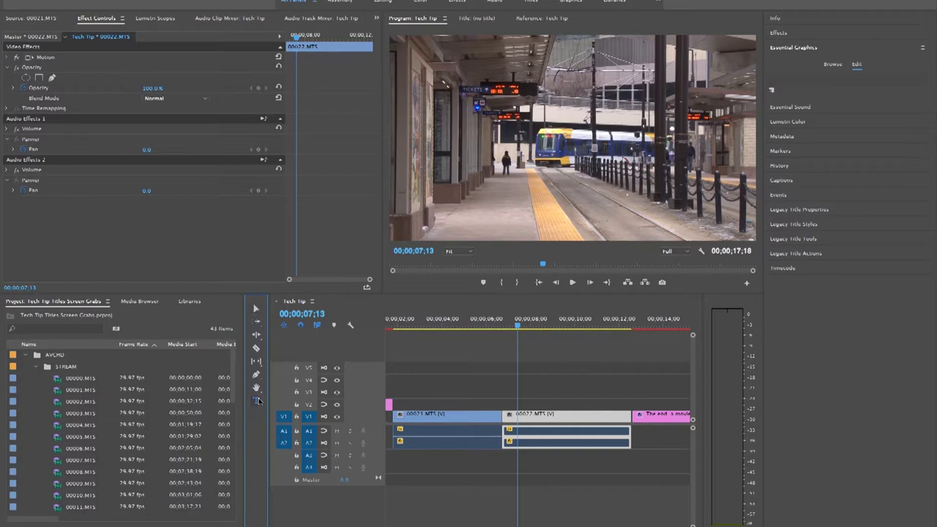
pyautogui.moveTo(439, 202); pyautogui.dragTo(609, 228)
pyautogui.write('Minneapoli')
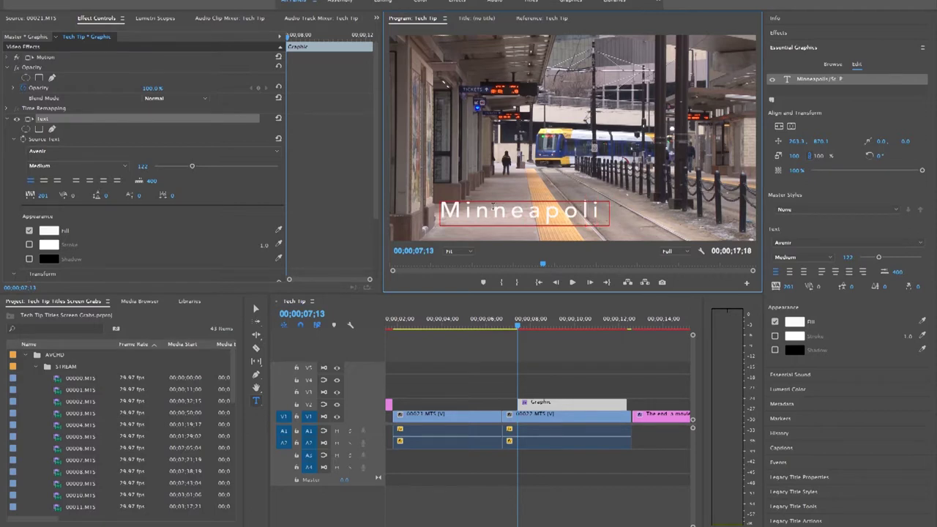
# - Set the whole title in Avenir Next Medium at size 63
pyautogui.hotkey('ctrl', 'a')
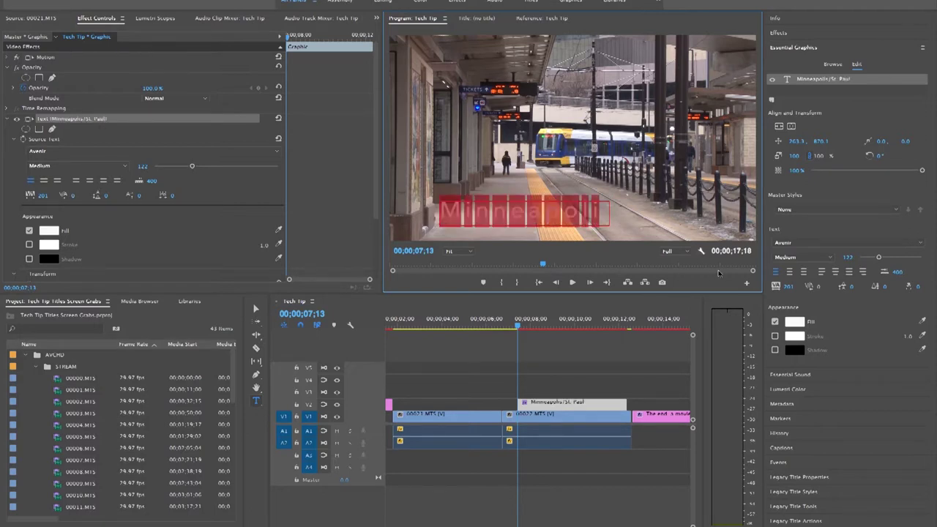
pyautogui.click(817, 242)
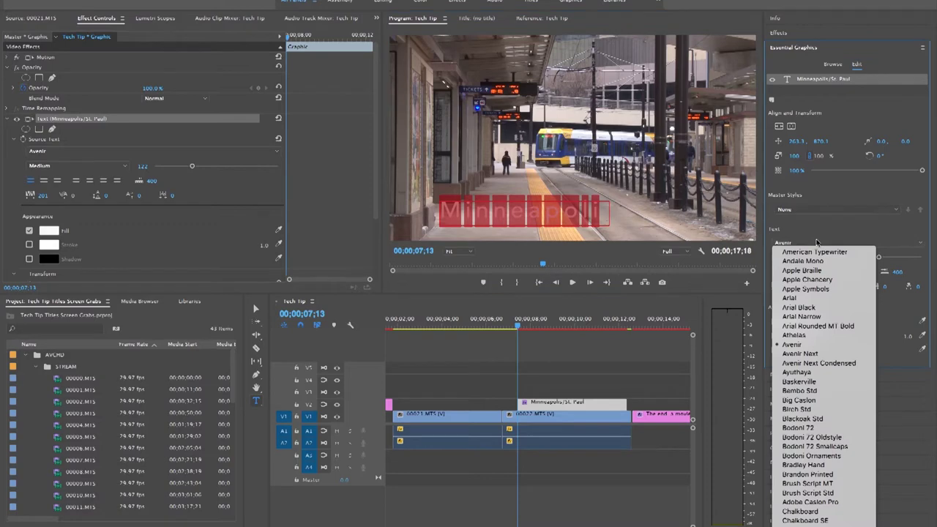
pyautogui.click(806, 355)
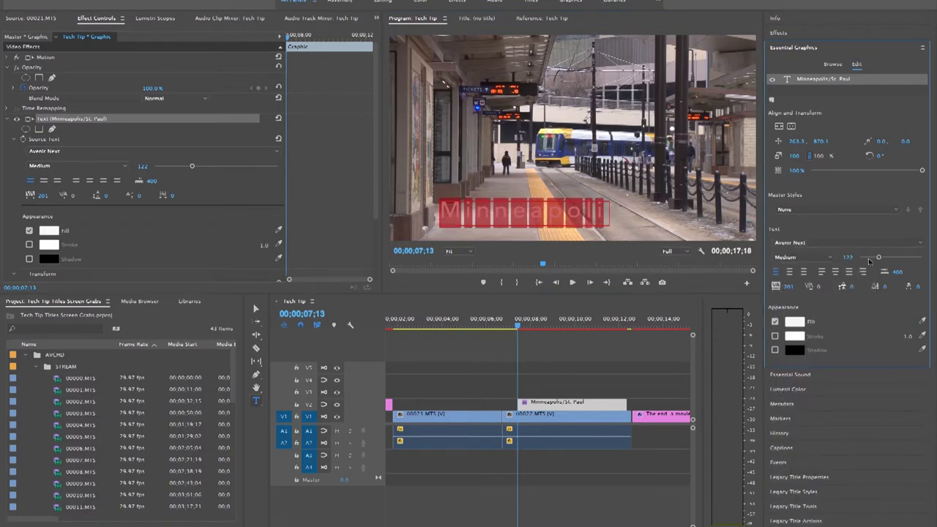
pyautogui.moveTo(878, 256); pyautogui.dragTo(869, 257)
pyautogui.click(801, 258)
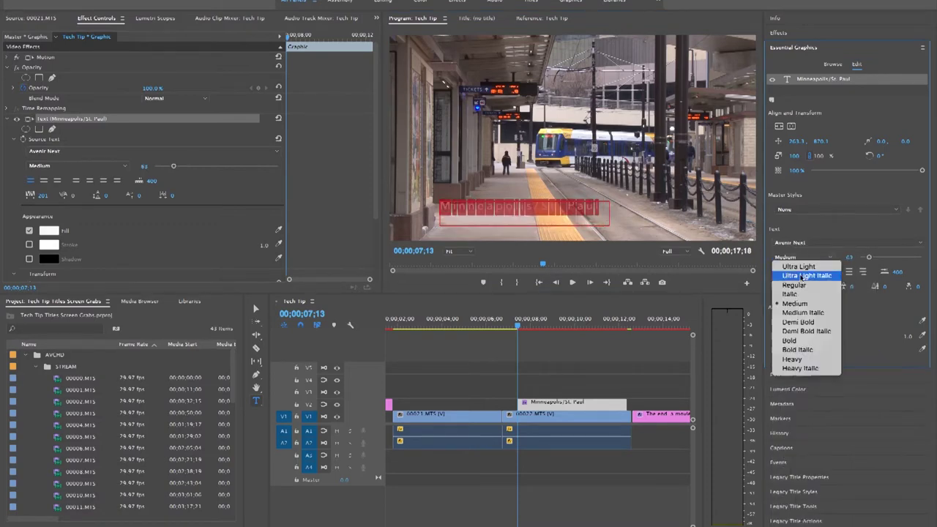
pyautogui.click(804, 304)
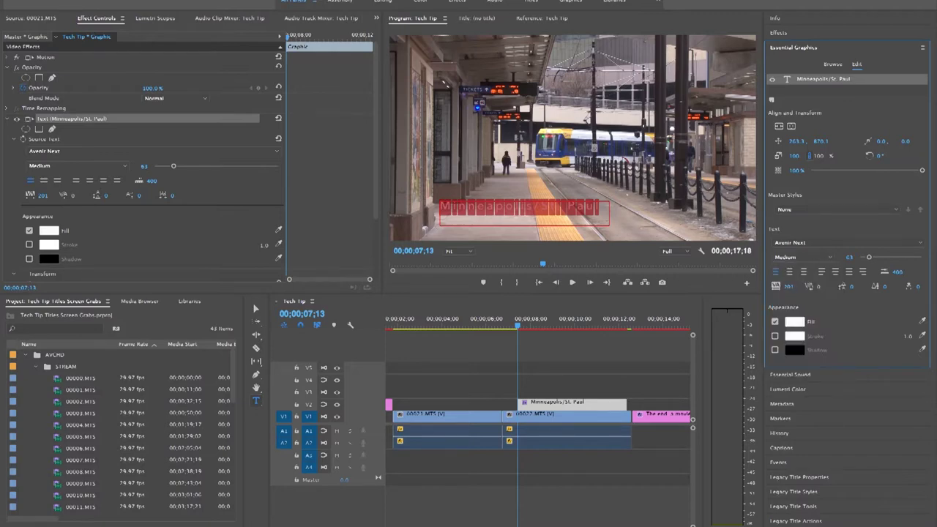
pyautogui.click(791, 285)
pyautogui.click(795, 325)
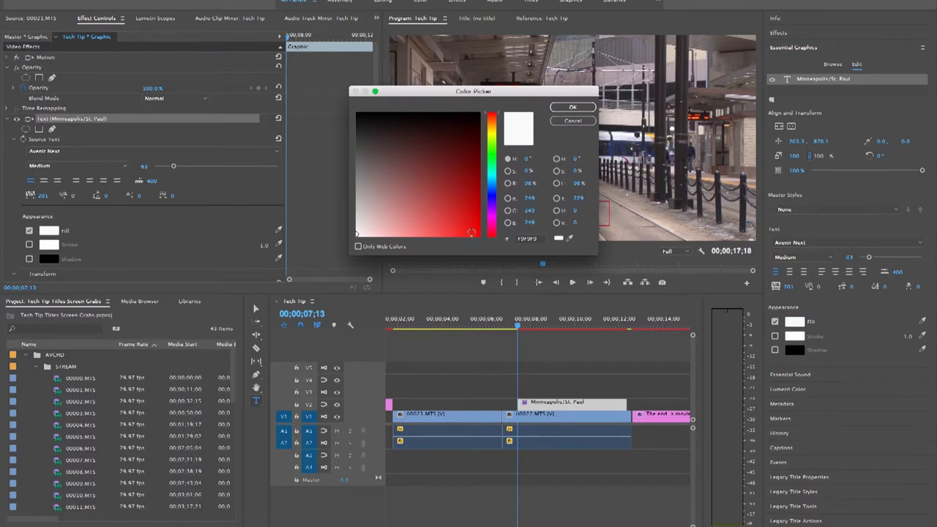
# - Give the Minneapolis/St. Paul title a red fill, deselect it, and play the preview
pyautogui.click(473, 233)
pyautogui.click(572, 107)
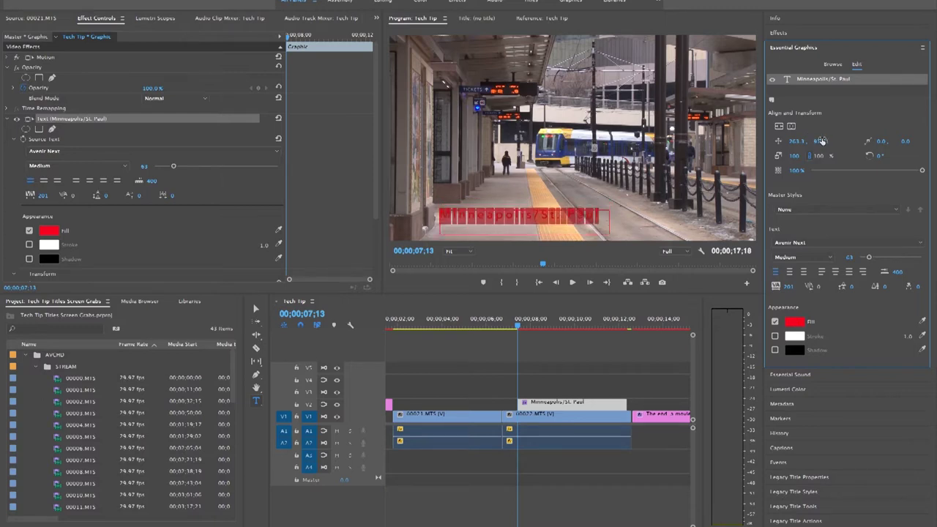
pyautogui.click(256, 310)
pyautogui.click(256, 309)
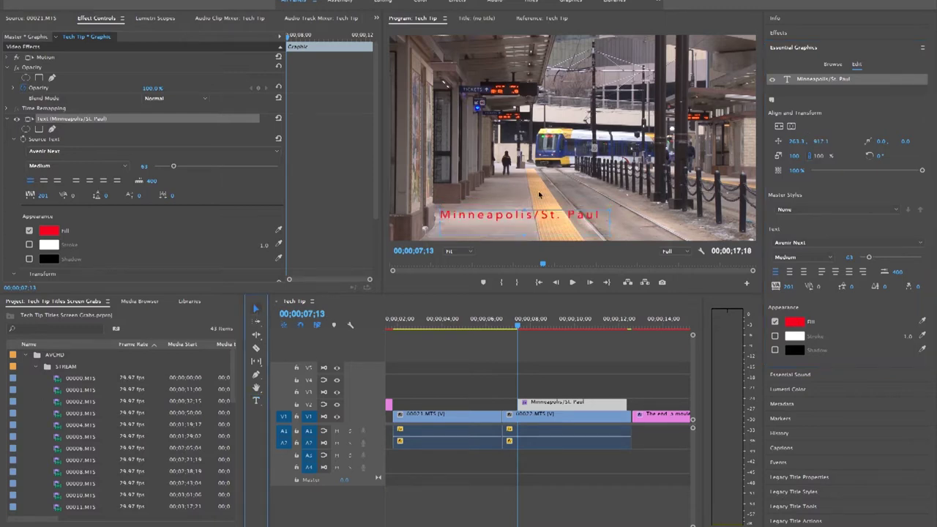
pyautogui.click(576, 175)
pyautogui.press('space')
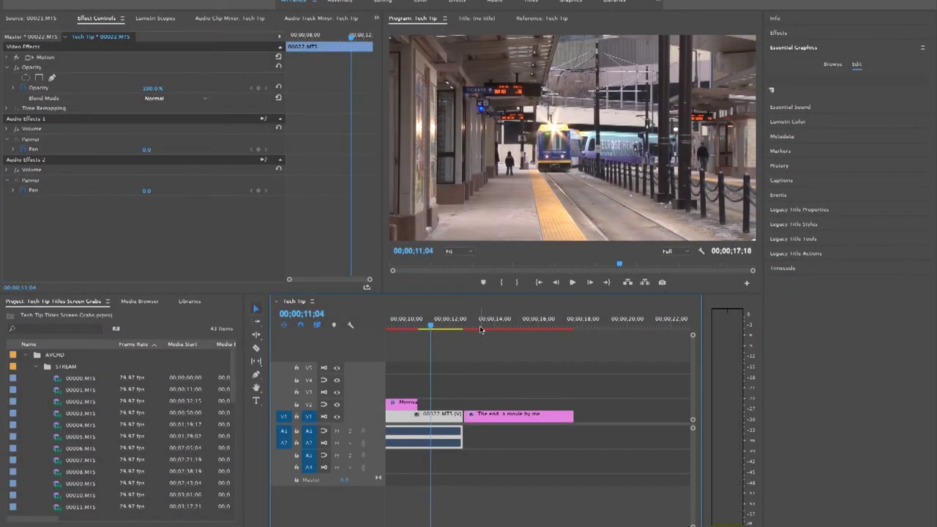
# - Jump to 'The end' credits at 00;00;13;11 and select its text layer in Effect Controls
pyautogui.click(481, 329)
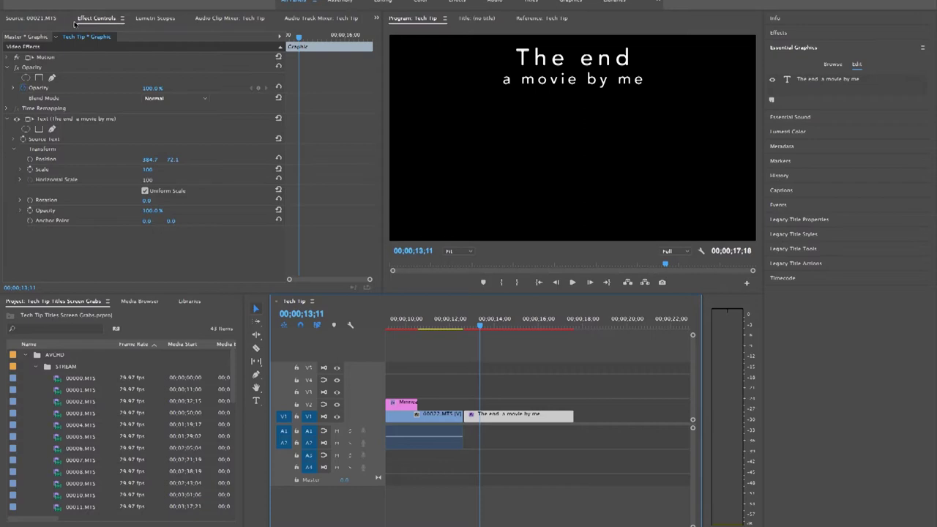
pyautogui.click(45, 118)
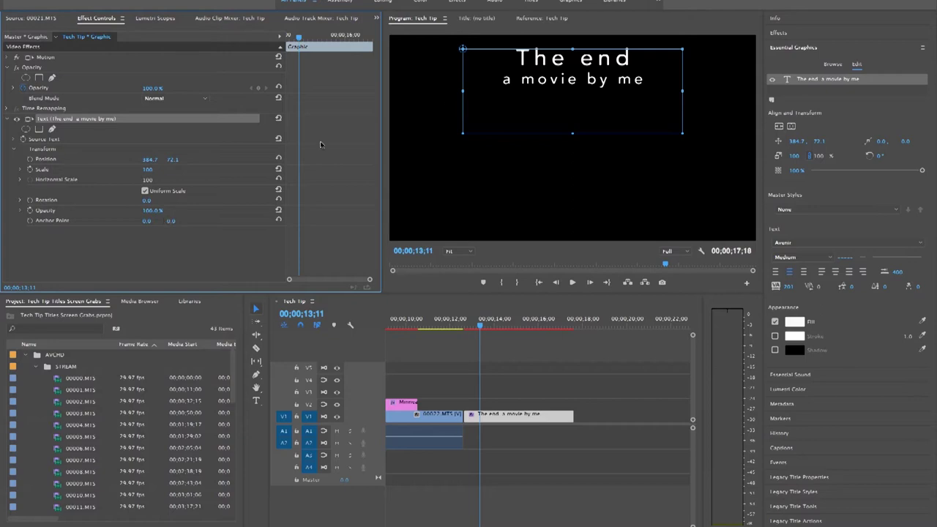
# - Move the credits below the frame to Position Y 1101.1 and set a starting Position keyframe
pyautogui.click(493, 104)
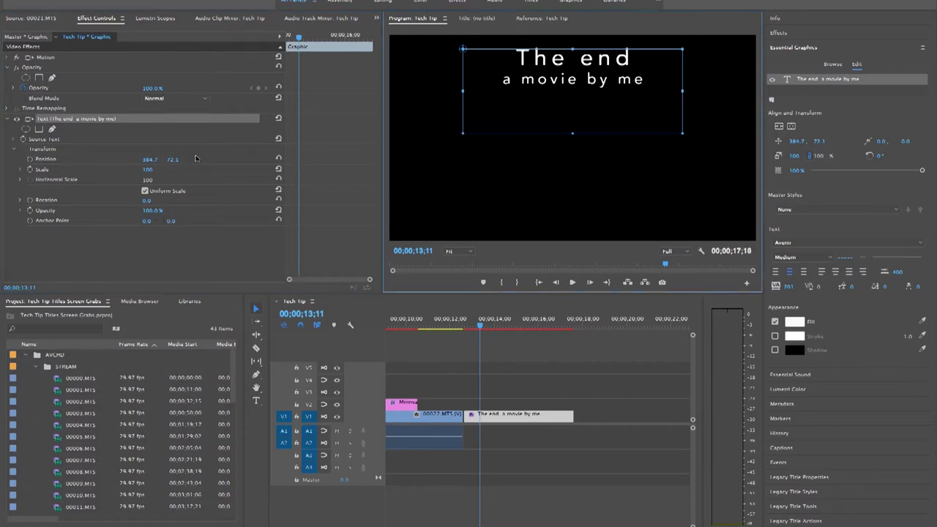
pyautogui.moveTo(170, 159); pyautogui.dragTo(344, 160)
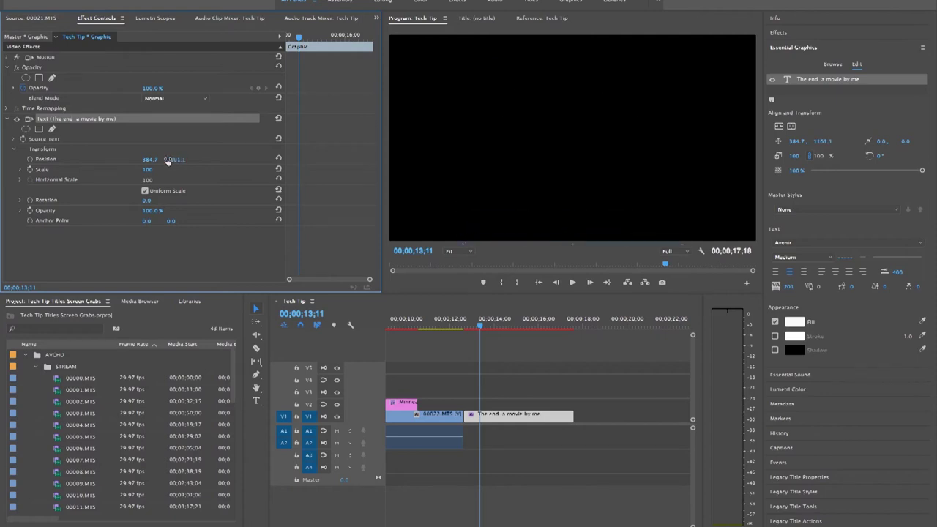
pyautogui.click(29, 160)
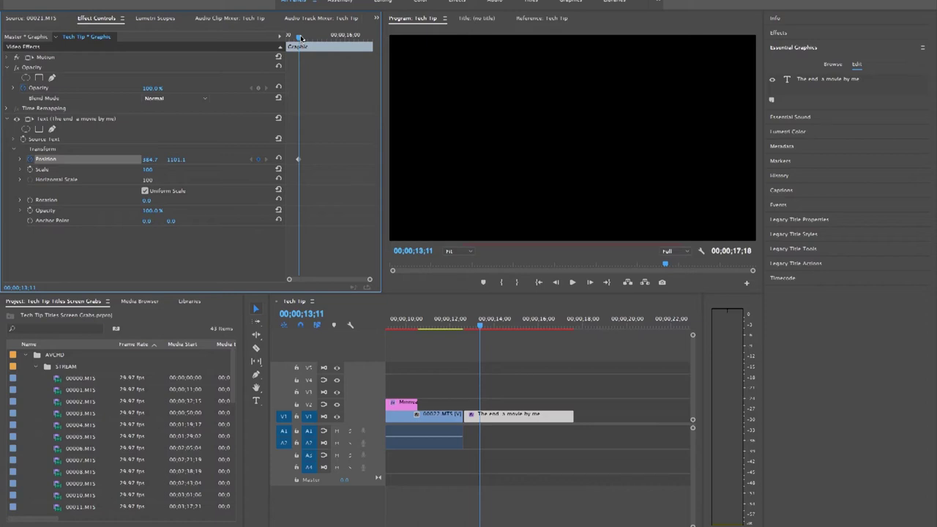
# - At the clip's end raise the credits to Y -224.2, then rewind and play the scroll
pyautogui.moveTo(300, 38); pyautogui.dragTo(375, 46)
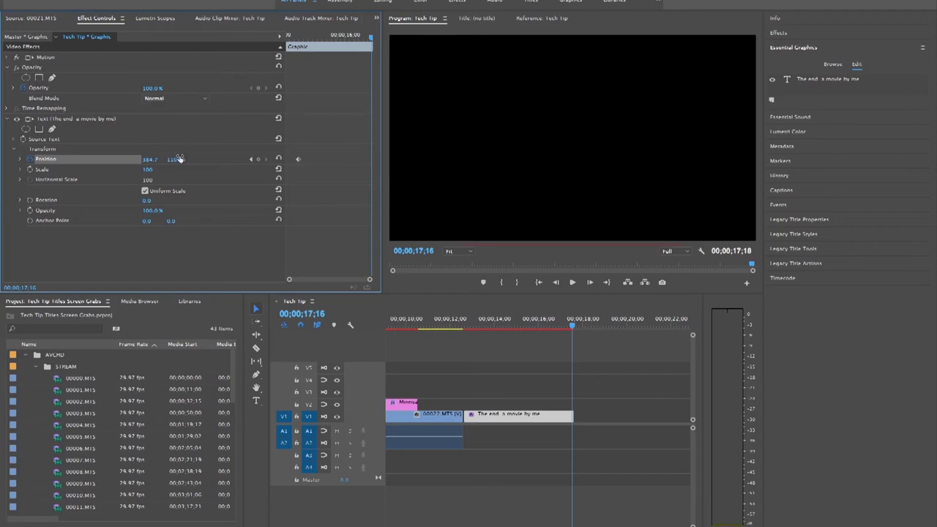
pyautogui.moveTo(176, 159); pyautogui.dragTo(41, 160)
pyautogui.moveTo(572, 325); pyautogui.dragTo(471, 332)
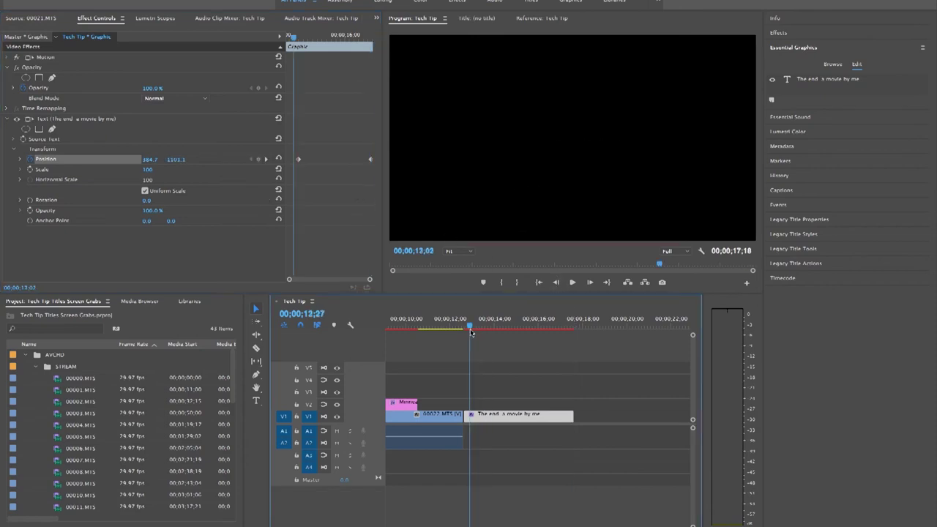
pyautogui.press('space')
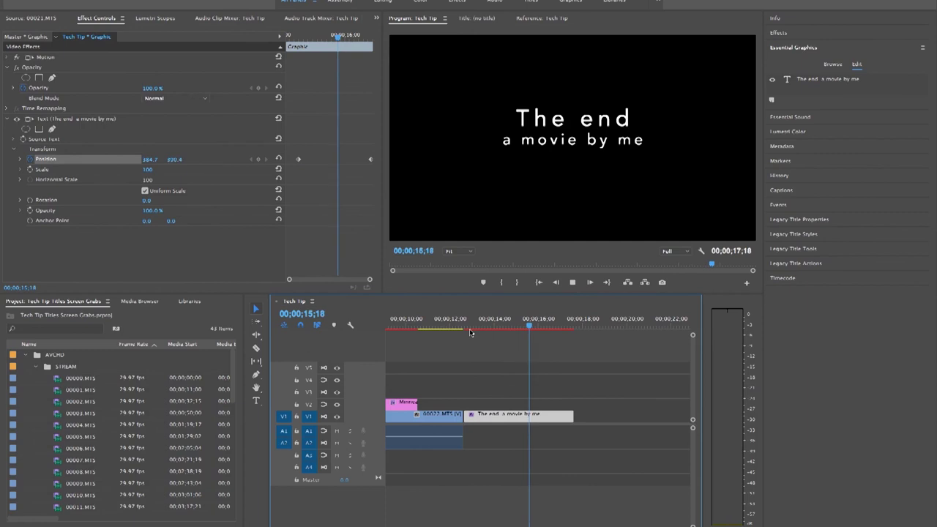